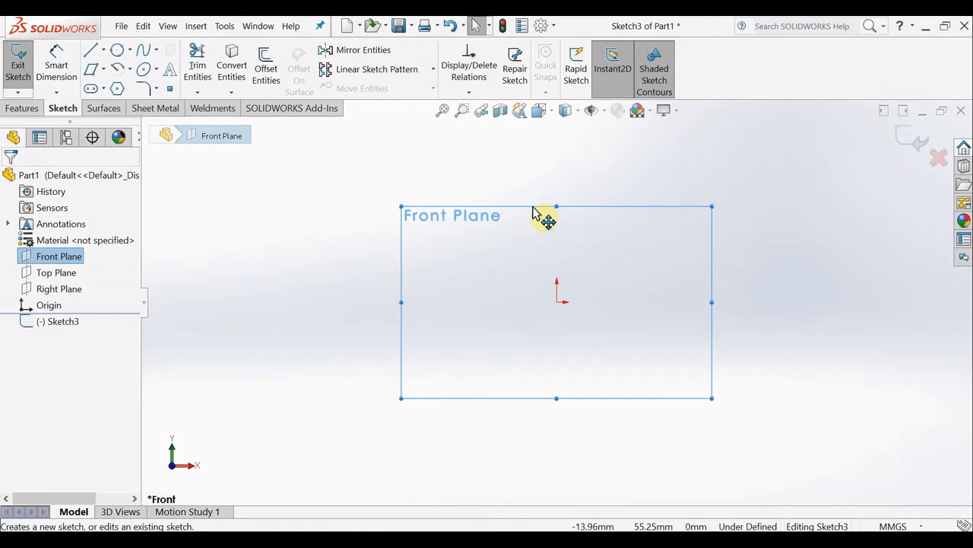
- Draw a centerpoint arc centred on the origin and arching above it, with a radius of about 85 mm and a sweep of about 133°
{"action": "left_click", "coordinate": [130, 69]}
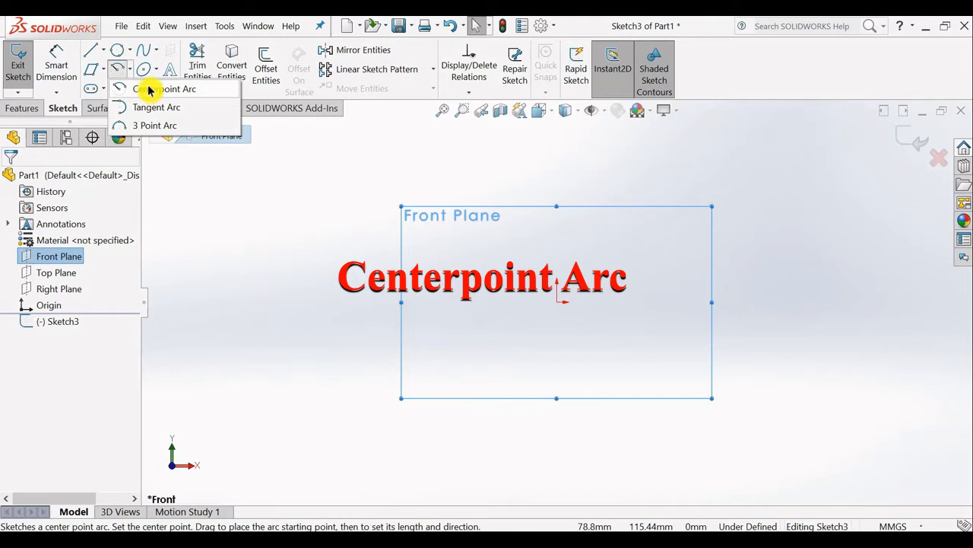
{"action": "left_click", "coordinate": [149, 90]}
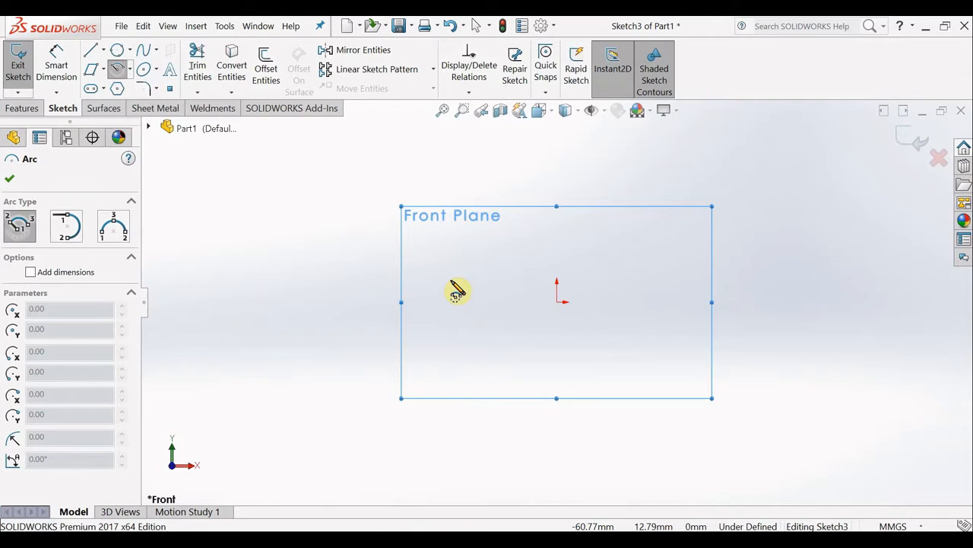
{"action": "left_click", "coordinate": [559, 303]}
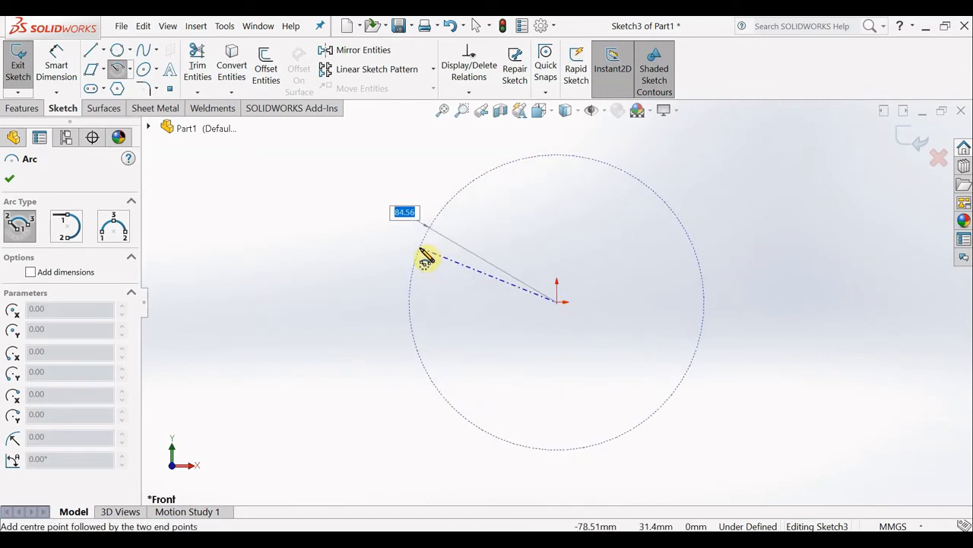
{"action": "left_click", "coordinate": [421, 248]}
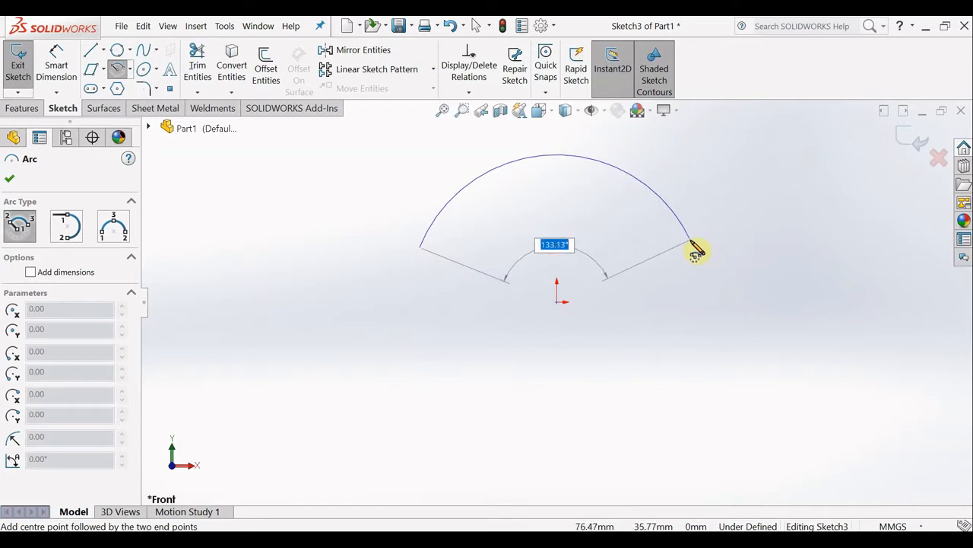
{"action": "left_click", "coordinate": [691, 241]}
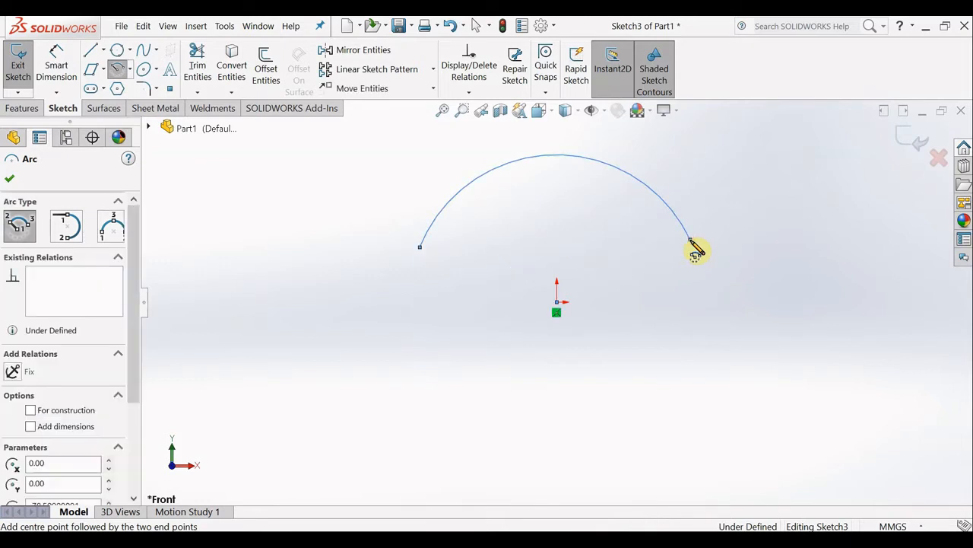
{"action": "key", "text": "Escape"}
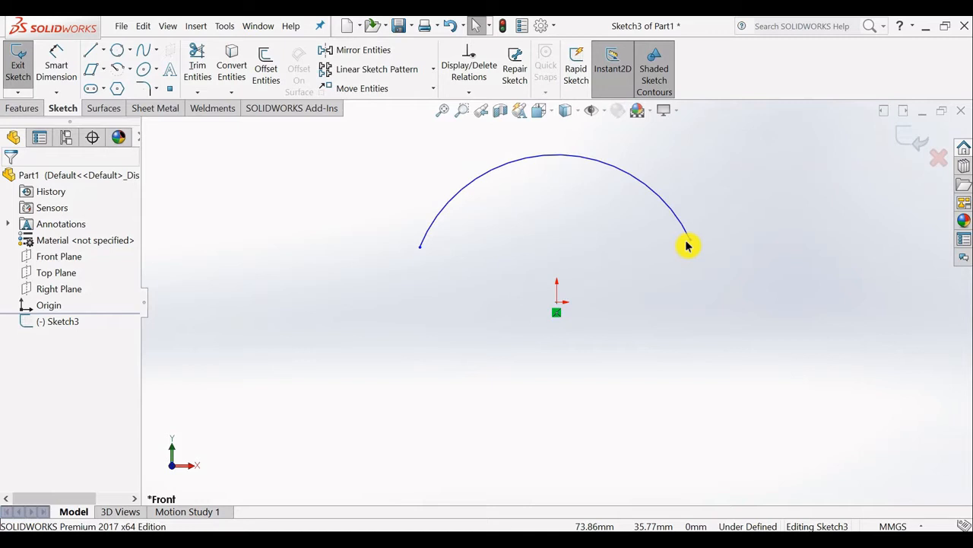
- Draw a smaller centerpoint arc inside the first, centred on the origin, with a radius of about 57 mm and a 120° sweep
{"action": "left_click", "coordinate": [117, 68]}
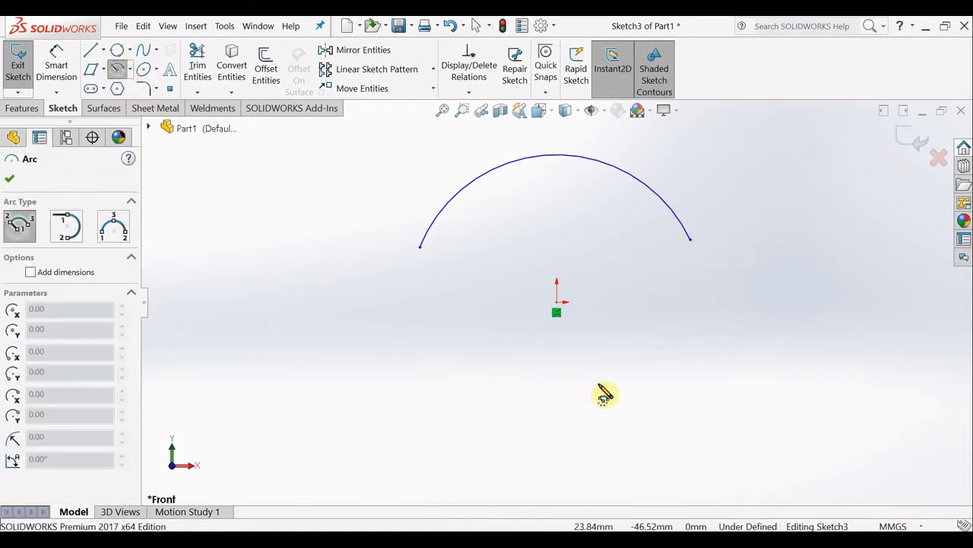
{"action": "left_click", "coordinate": [557, 303]}
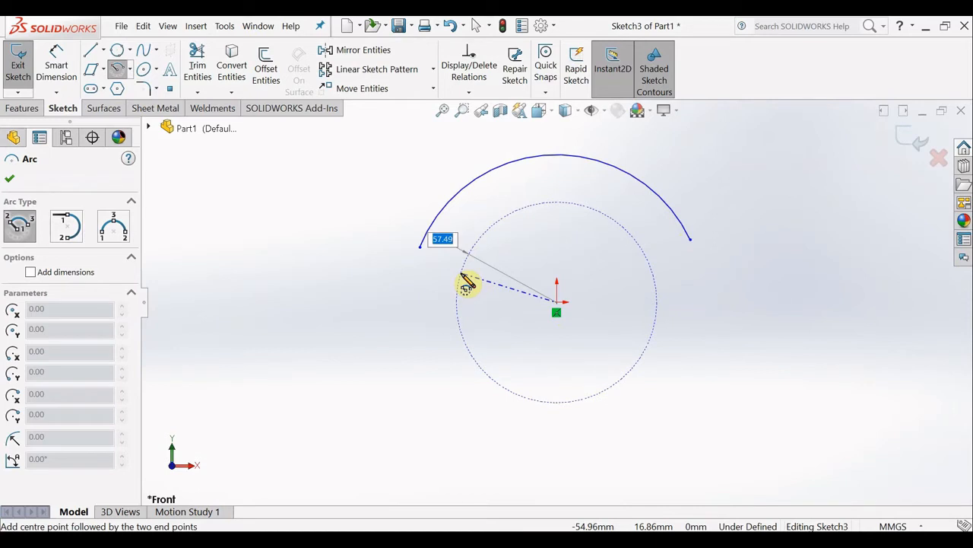
{"action": "left_click", "coordinate": [462, 273]}
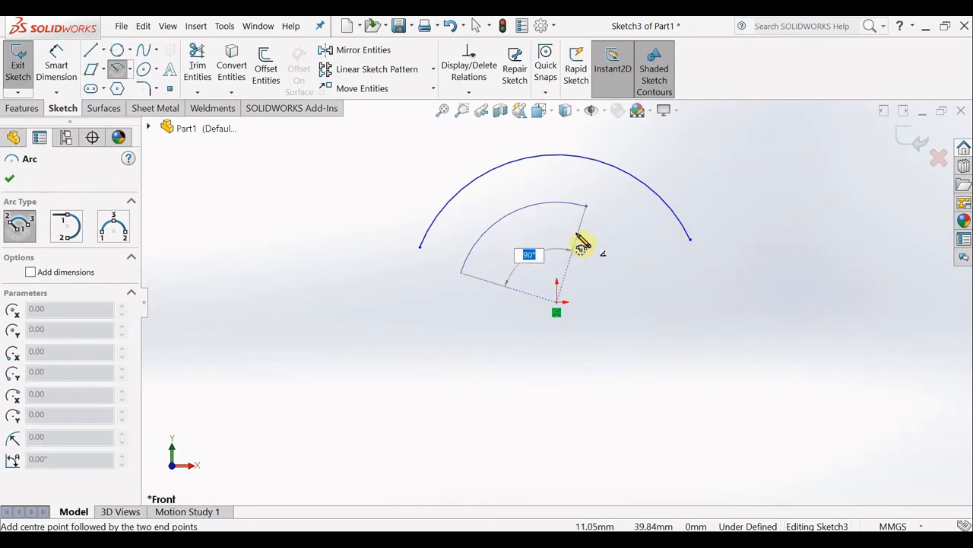
{"action": "type", "text": "120"}
{"action": "left_click", "coordinate": [603, 254]}
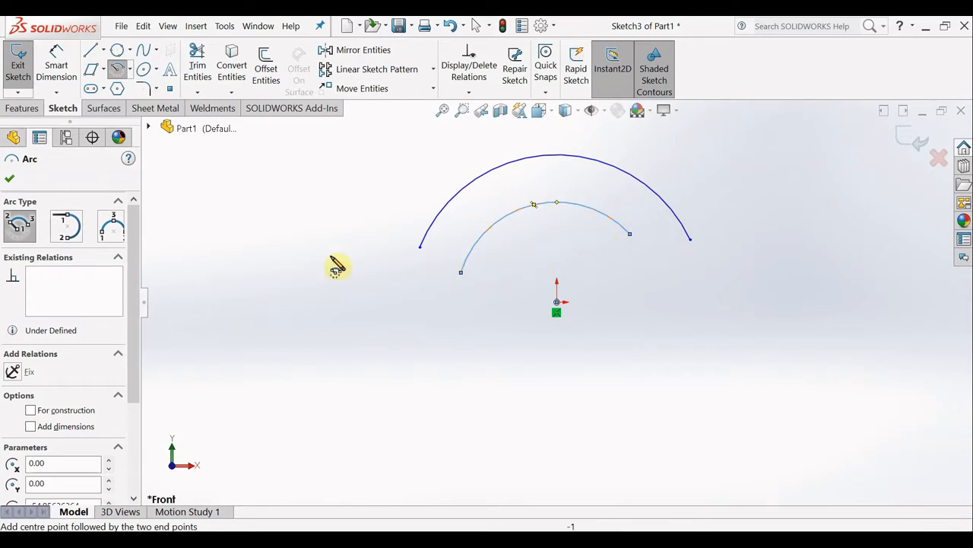
{"action": "key", "text": "Escape"}
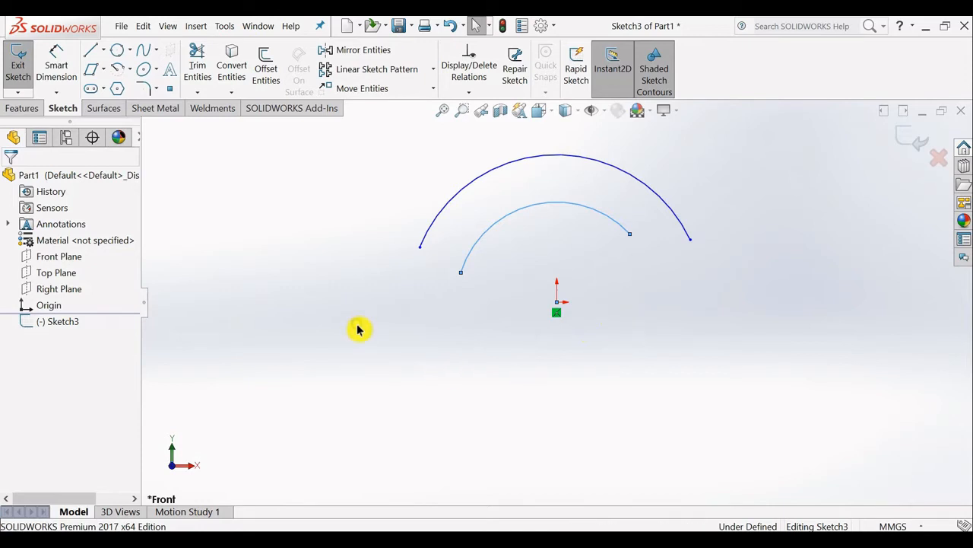
- Dimension the inner arc's radius and set it to 40 mm
{"action": "right_click_drag", "start_coordinate": [360, 310], "coordinate": [366, 288]}
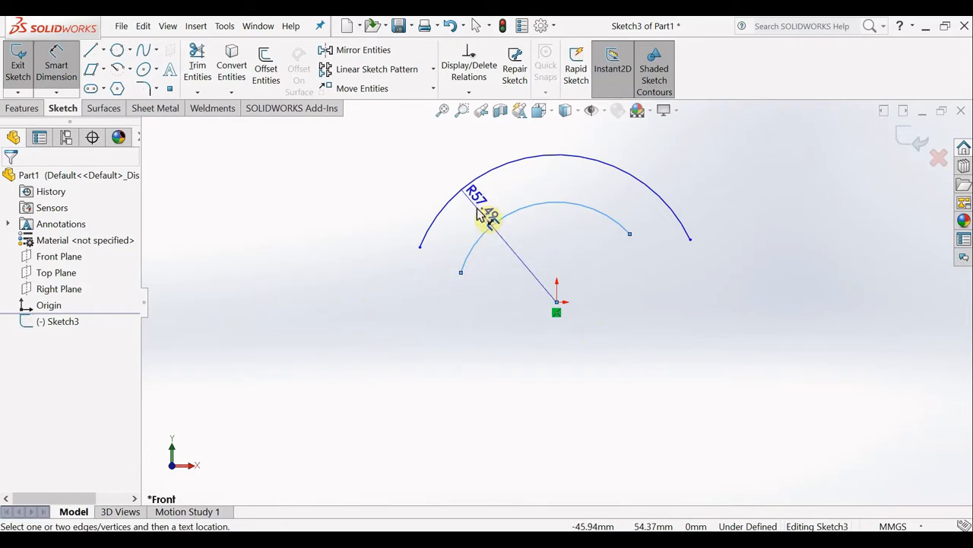
{"action": "left_click", "coordinate": [482, 217]}
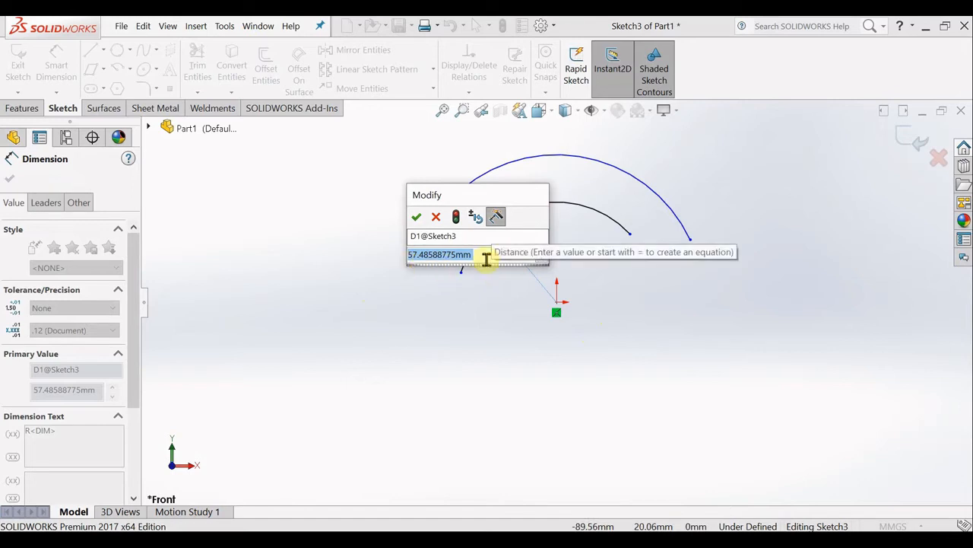
{"action": "type", "text": "40"}
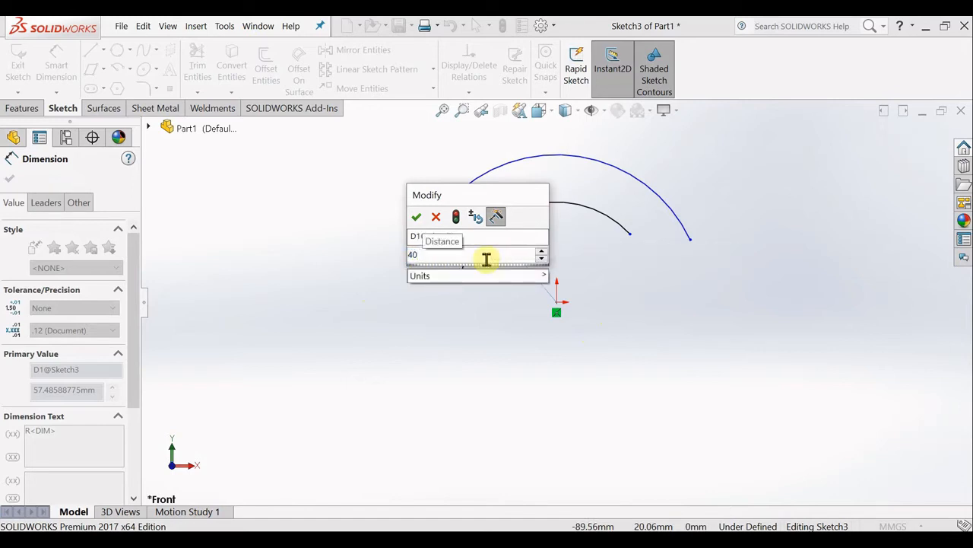
{"action": "key", "text": "Return"}
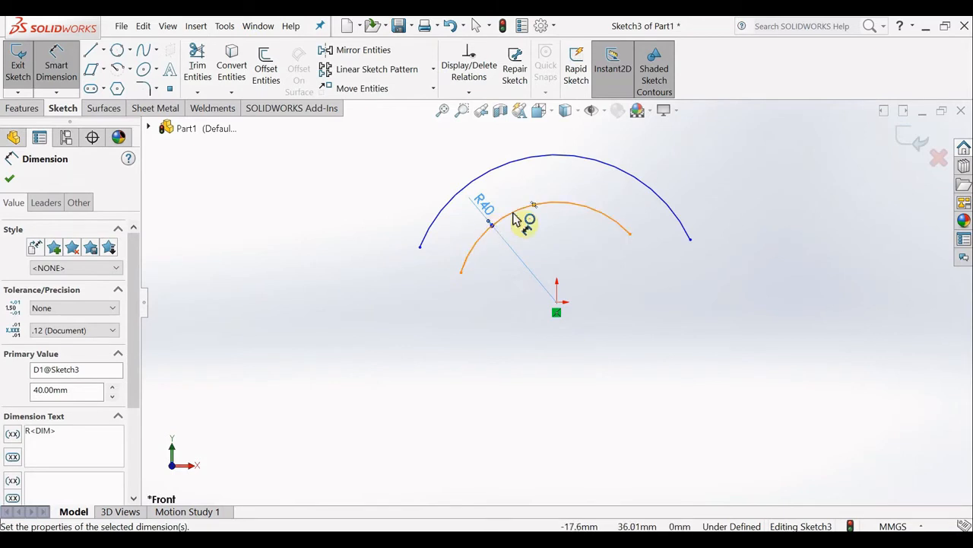
{"action": "key", "text": "Escape"}
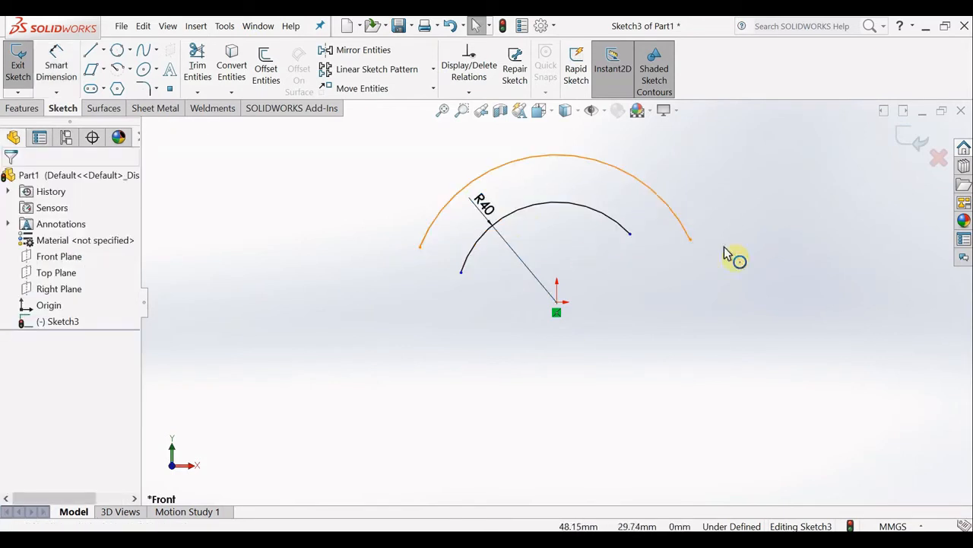
- Dimension the outer arc's radius and set it to 100 mm
{"action": "right_click_drag", "start_coordinate": [751, 260], "coordinate": [726, 198]}
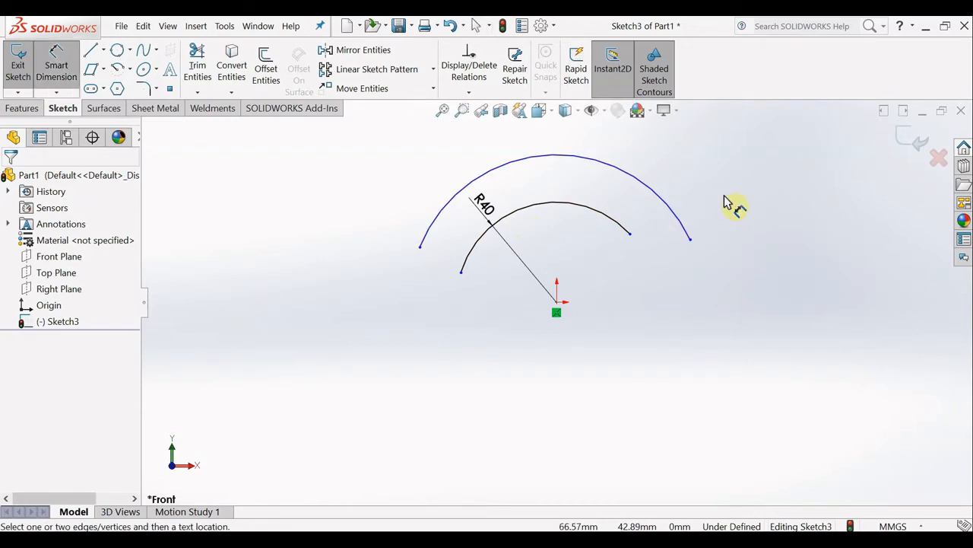
{"action": "left_click", "coordinate": [679, 219]}
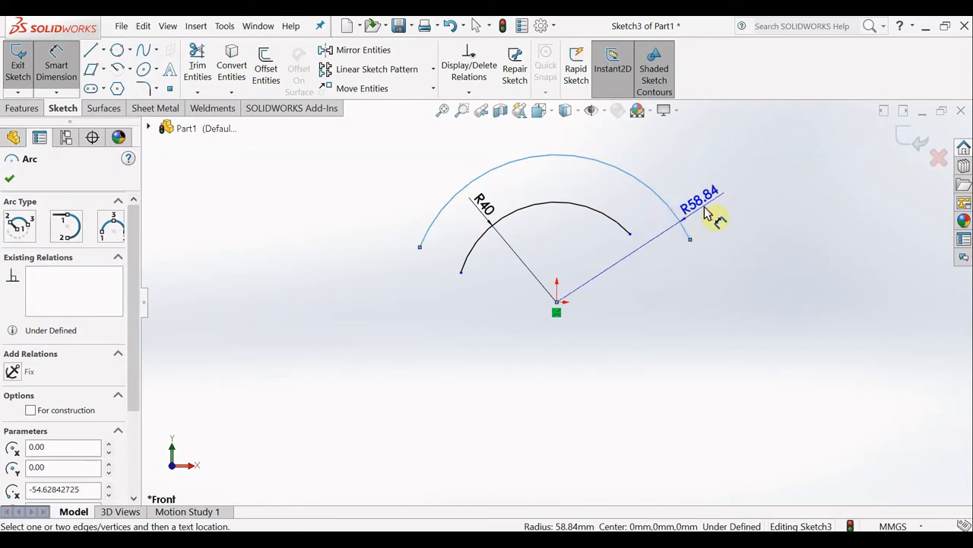
{"action": "left_click", "coordinate": [706, 213]}
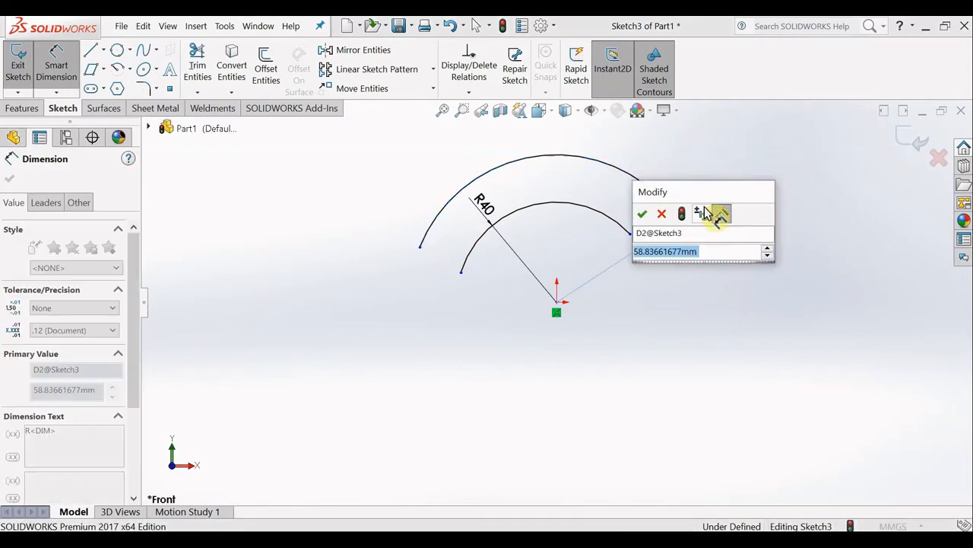
{"action": "type", "text": "100"}
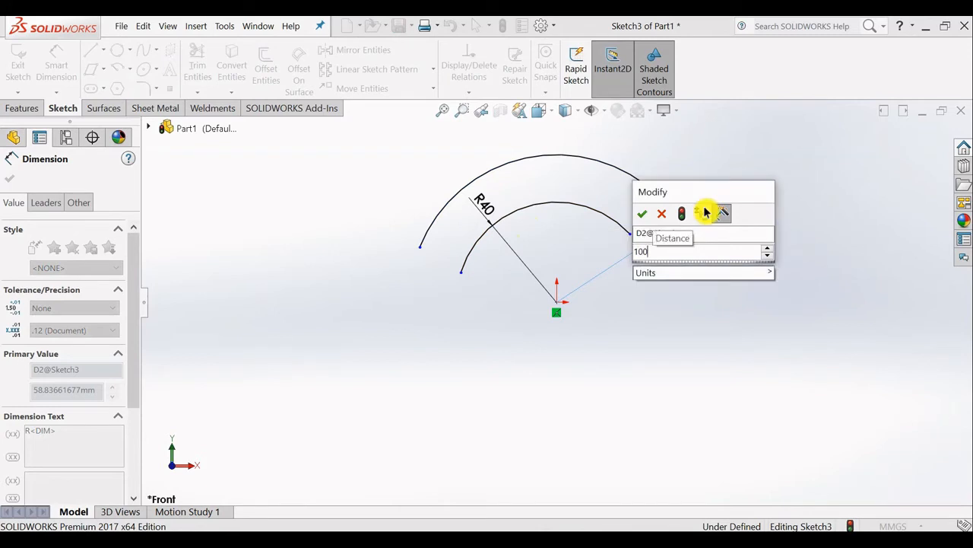
{"action": "left_click", "coordinate": [643, 221]}
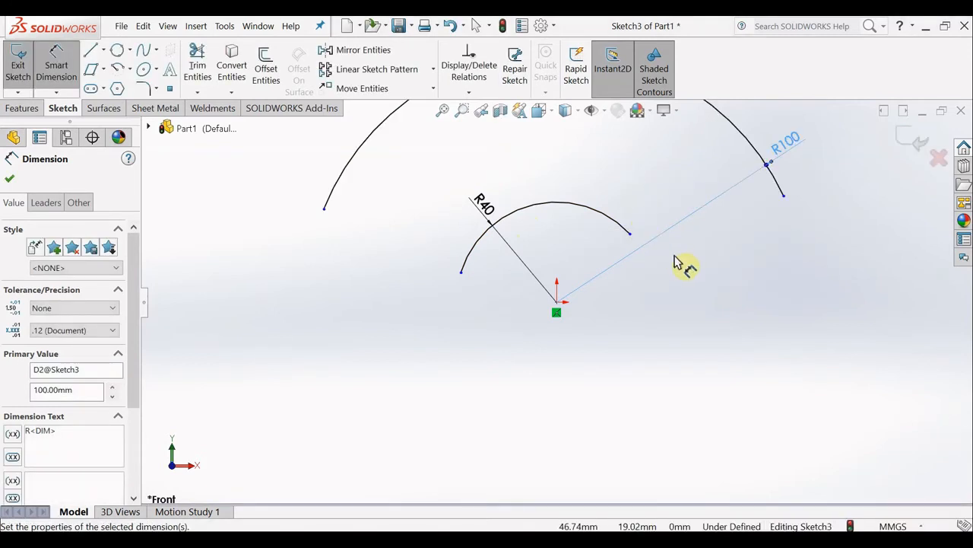
{"action": "key", "text": "Escape"}
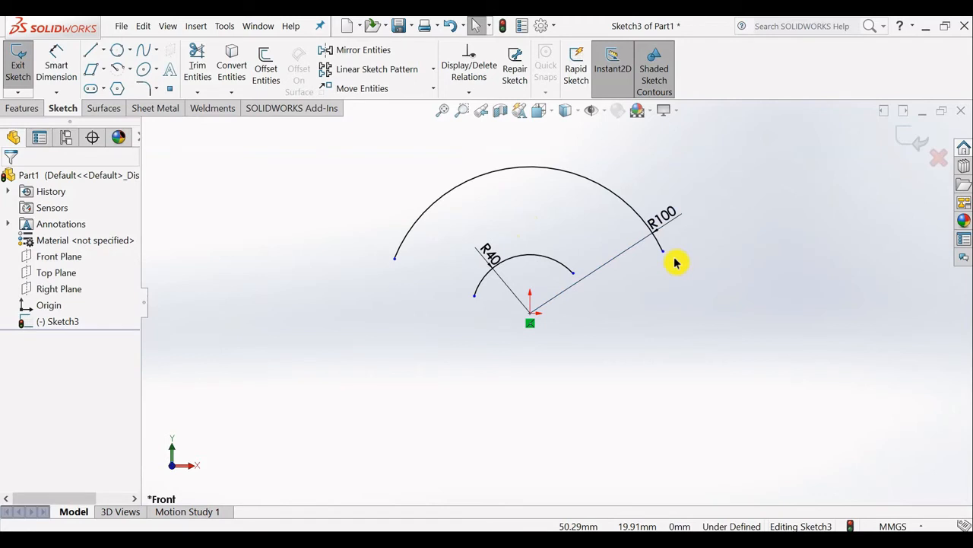
{"action": "left_click", "coordinate": [126, 52]}
{"action": "left_click", "coordinate": [133, 52]}
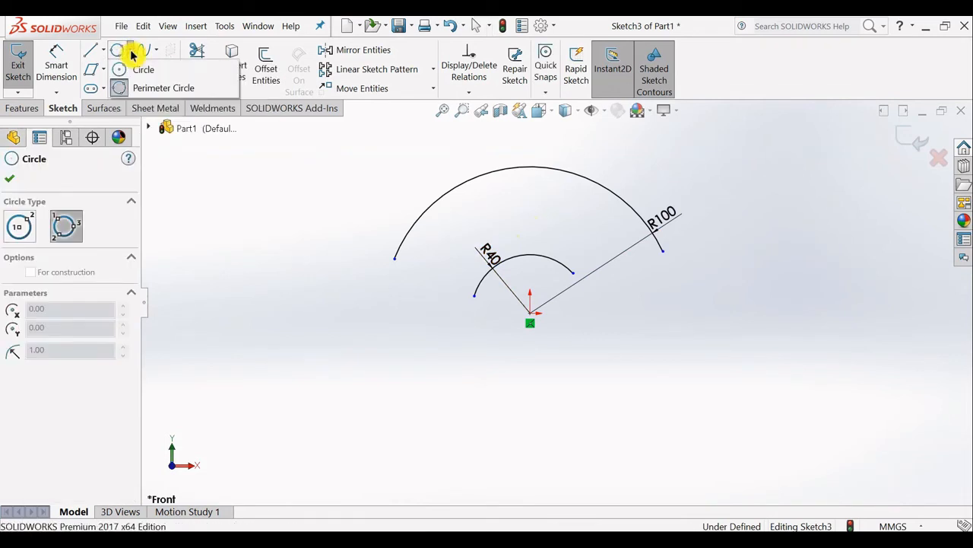
{"action": "left_click", "coordinate": [228, 180]}
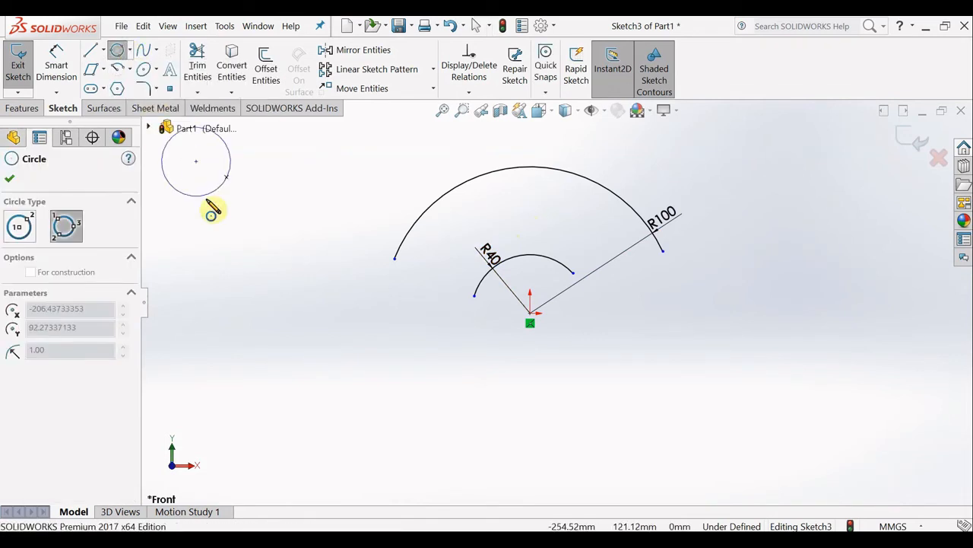
{"action": "key", "text": "Escape"}
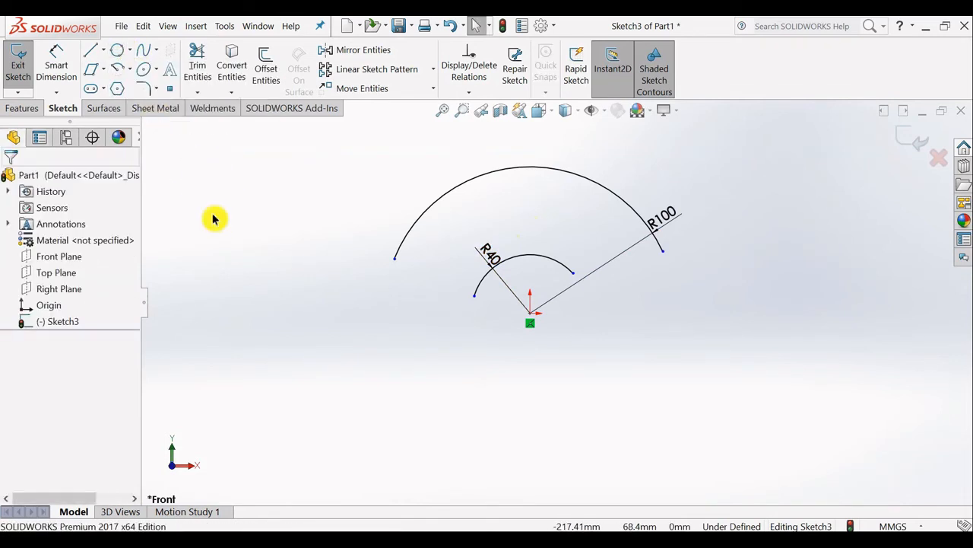
- Draw a tangent arc of about 35 mm radius from the outer arc's left endpoint, dipping downward and curving back up to the left
{"action": "left_click", "coordinate": [130, 70]}
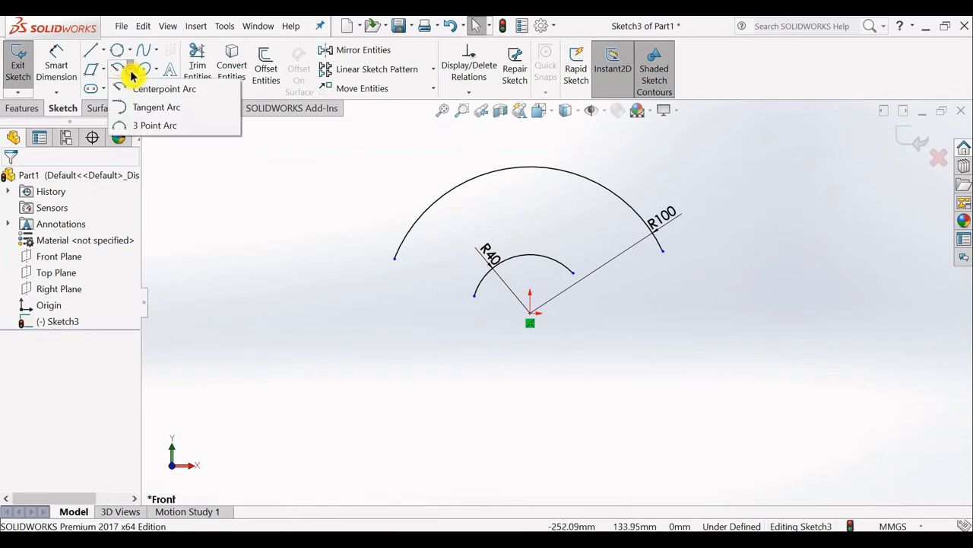
{"action": "left_click", "coordinate": [158, 114]}
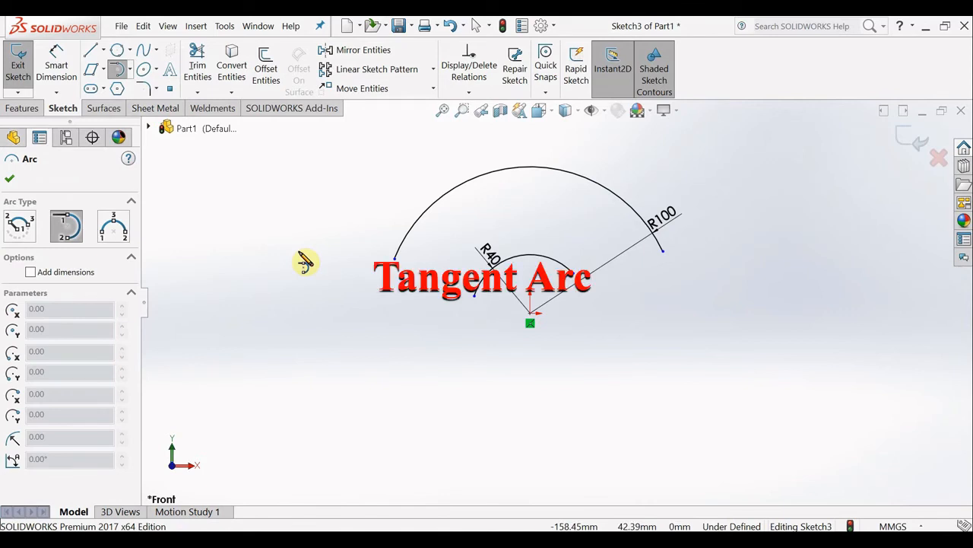
{"action": "left_click", "coordinate": [237, 309]}
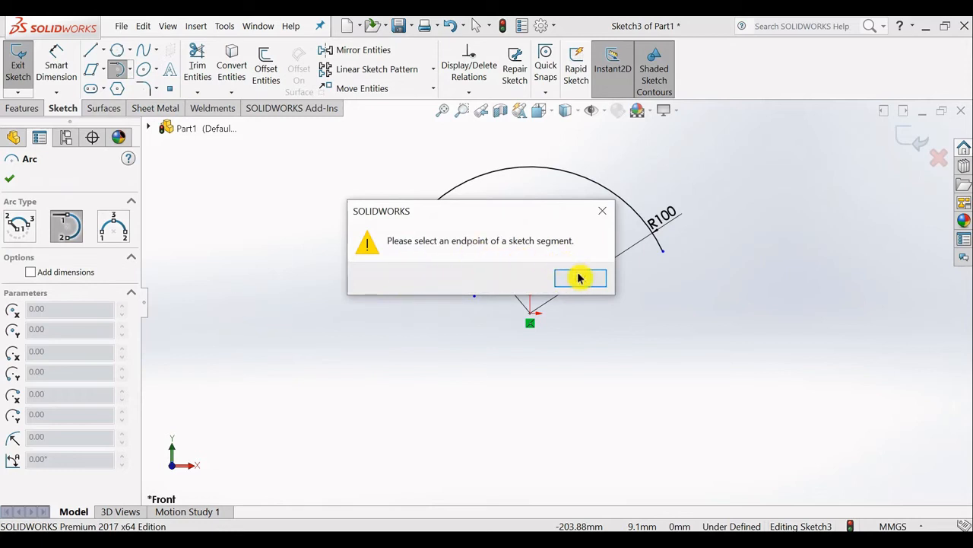
{"action": "left_click", "coordinate": [603, 211]}
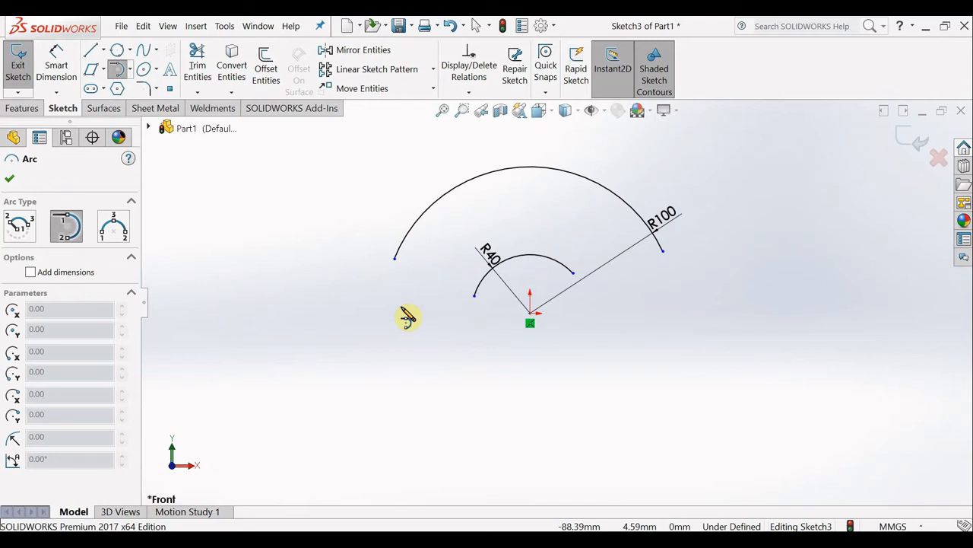
{"action": "left_click", "coordinate": [395, 260]}
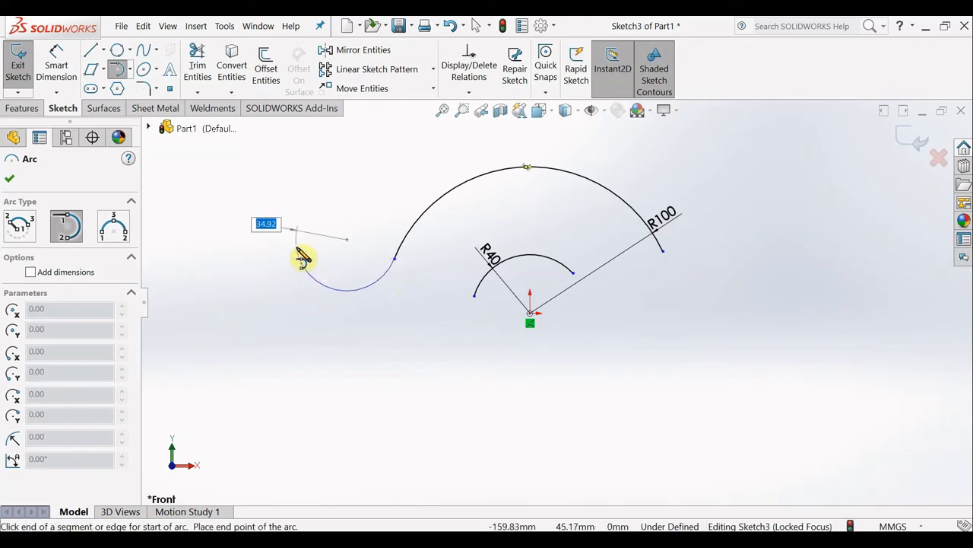
{"action": "left_click", "coordinate": [300, 242]}
{"action": "key", "text": "Escape"}
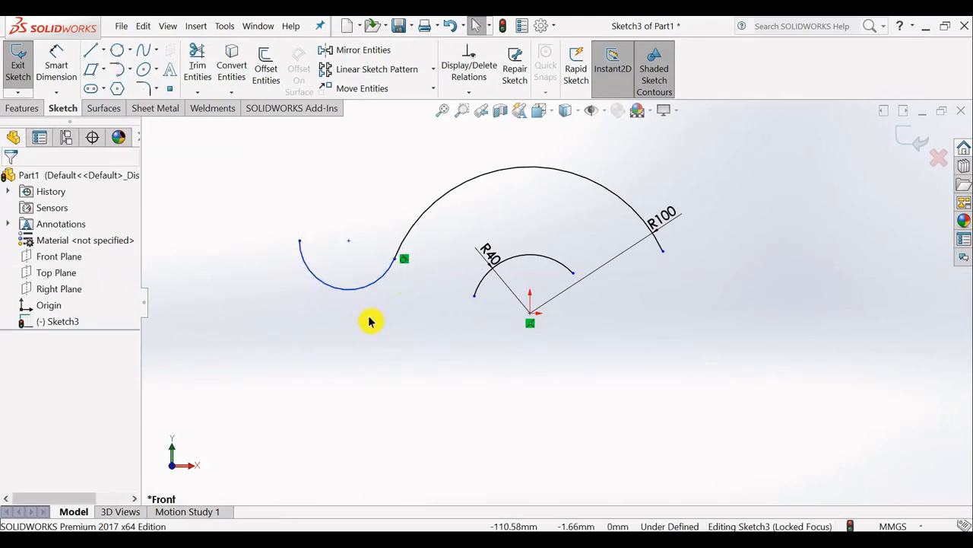
- Sketch a separate horizontal line about 162 mm long below the origin and the arcs
{"action": "left_click", "coordinate": [91, 50]}
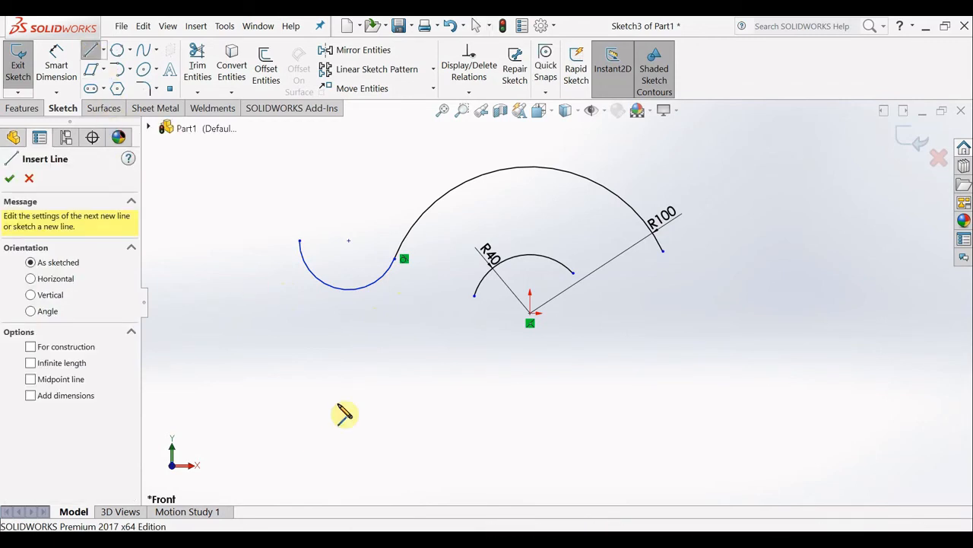
{"action": "left_click", "coordinate": [332, 381]}
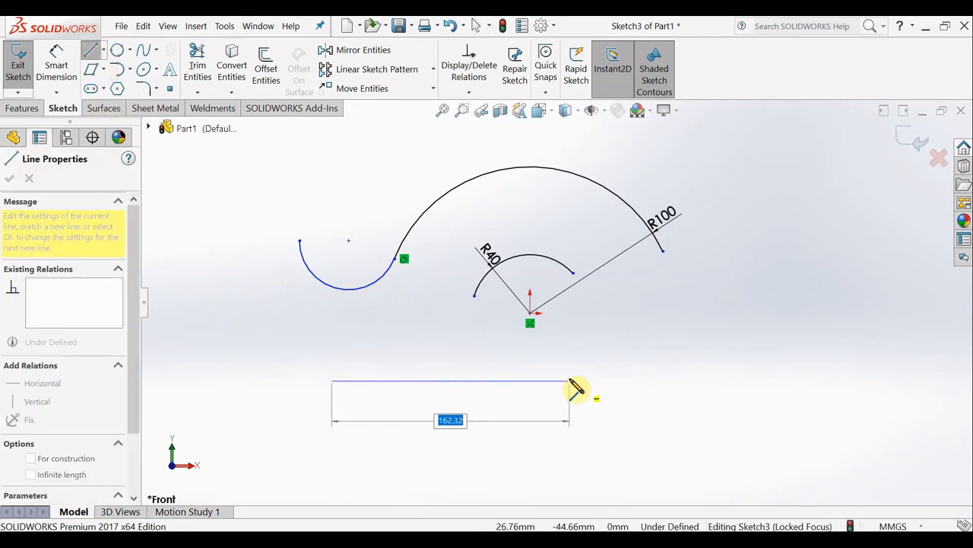
{"action": "left_click", "coordinate": [570, 380]}
{"action": "key", "text": "Escape"}
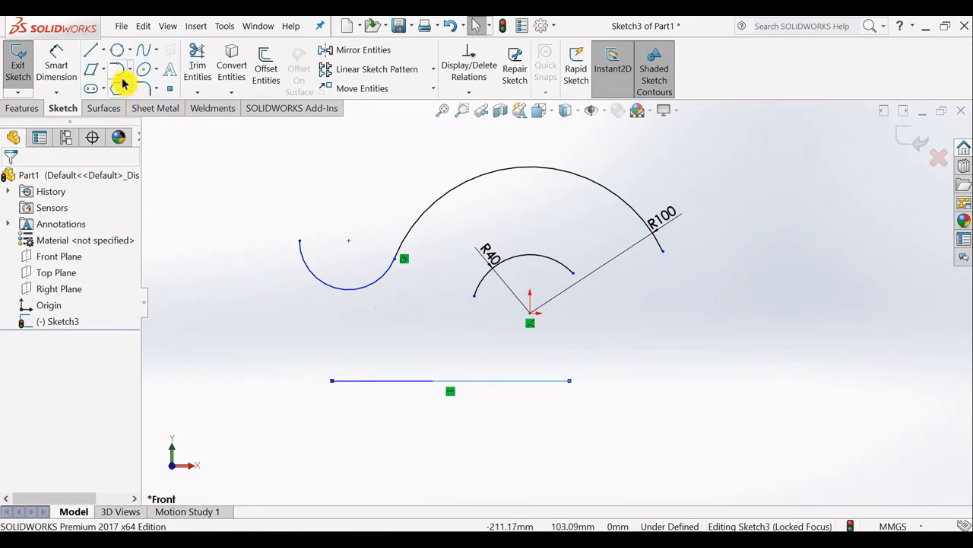
- Draw a tangent arc of about 24.6 mm radius from the horizontal line's right endpoint, curving downward and back to the left
{"action": "left_click", "coordinate": [116, 69]}
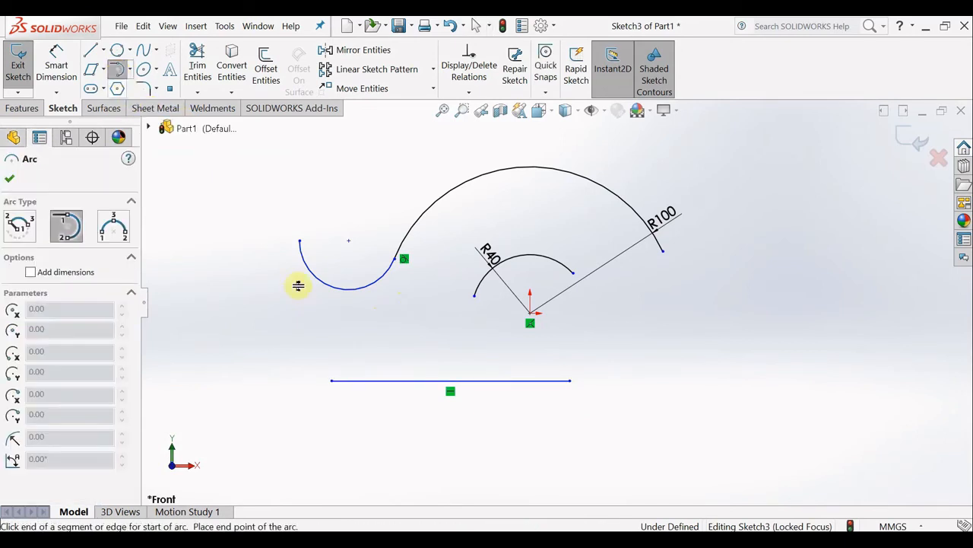
{"action": "left_click", "coordinate": [569, 381]}
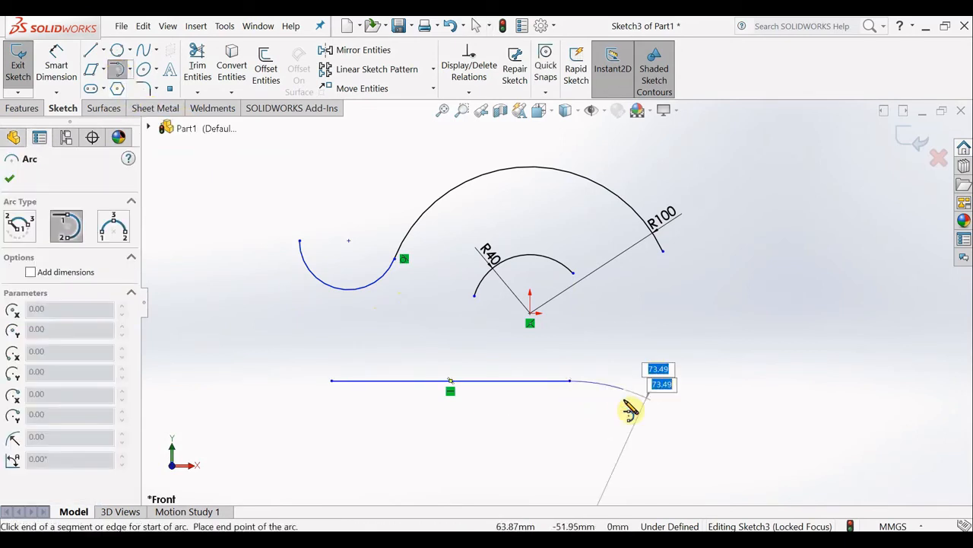
{"action": "right_click", "coordinate": [584, 454]}
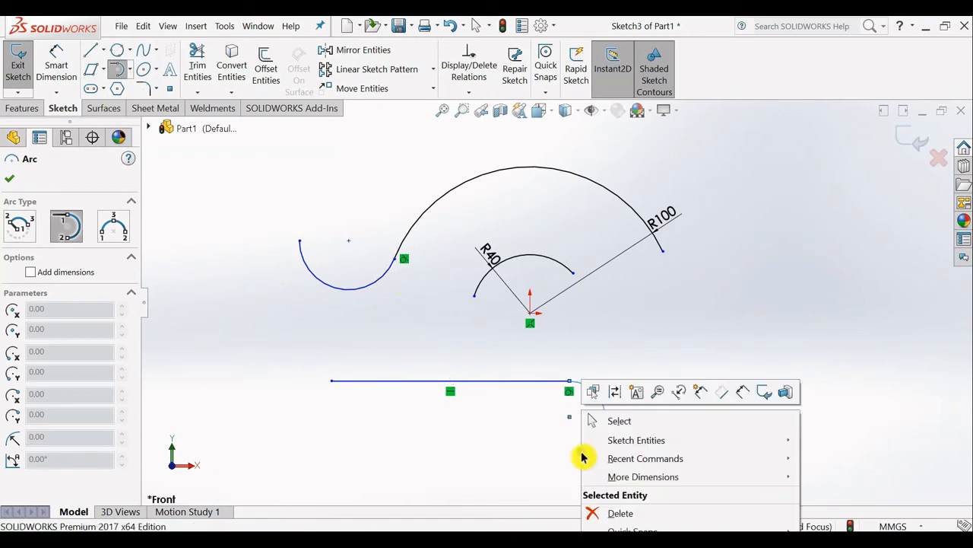
{"action": "left_click", "coordinate": [616, 423]}
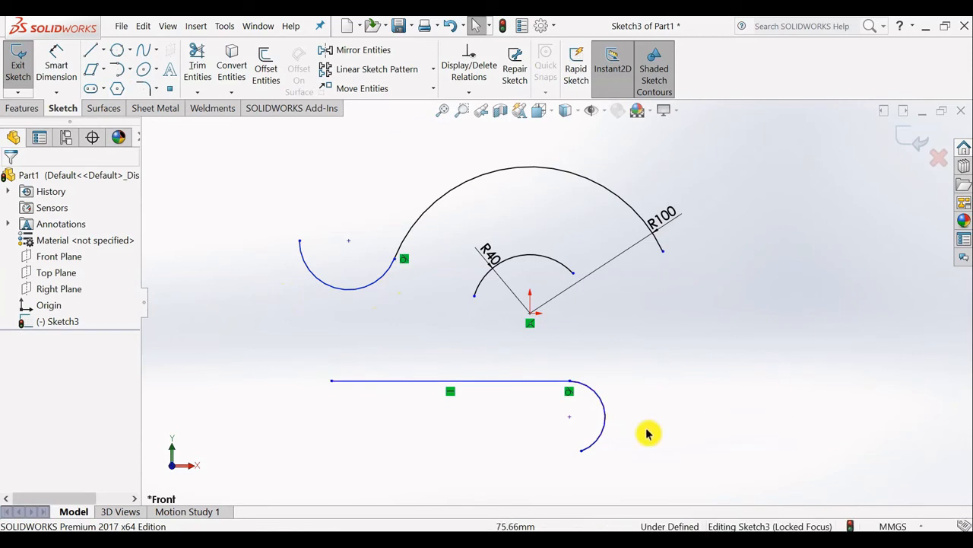
- Dimension the distance from the new tangent arc's center to its midpoint and set it to 25 mm
{"action": "right_click_drag", "start_coordinate": [729, 410], "coordinate": [730, 357]}
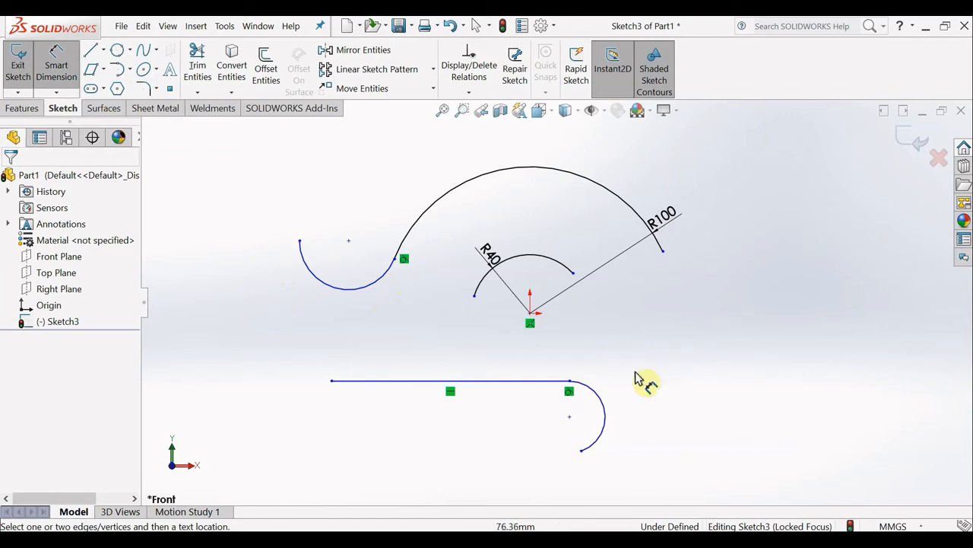
{"action": "left_click", "coordinate": [607, 416]}
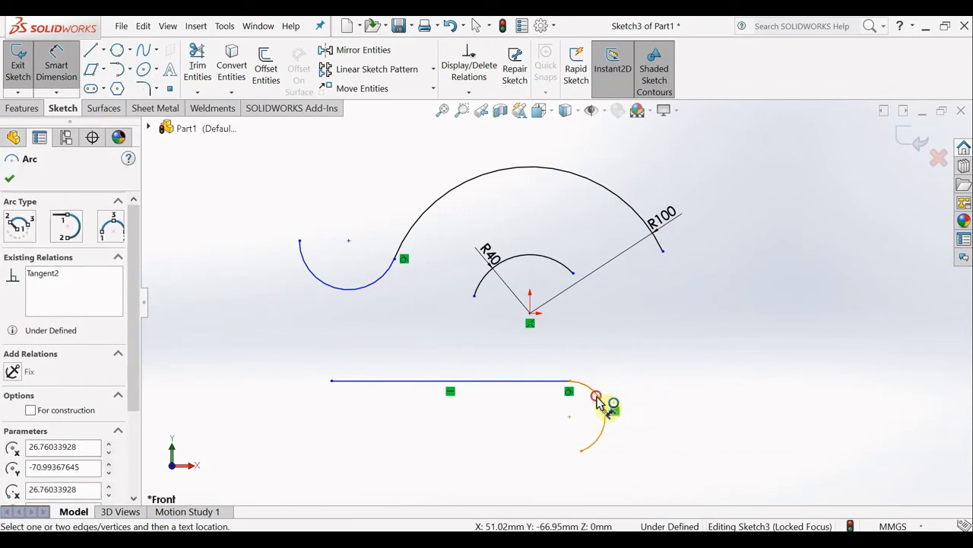
{"action": "left_click", "coordinate": [606, 409]}
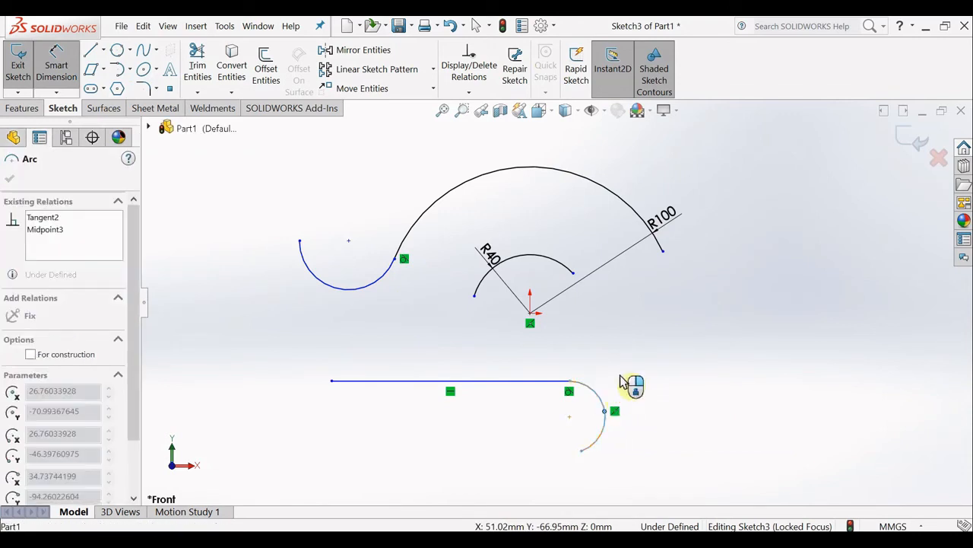
{"action": "left_click", "coordinate": [703, 407]}
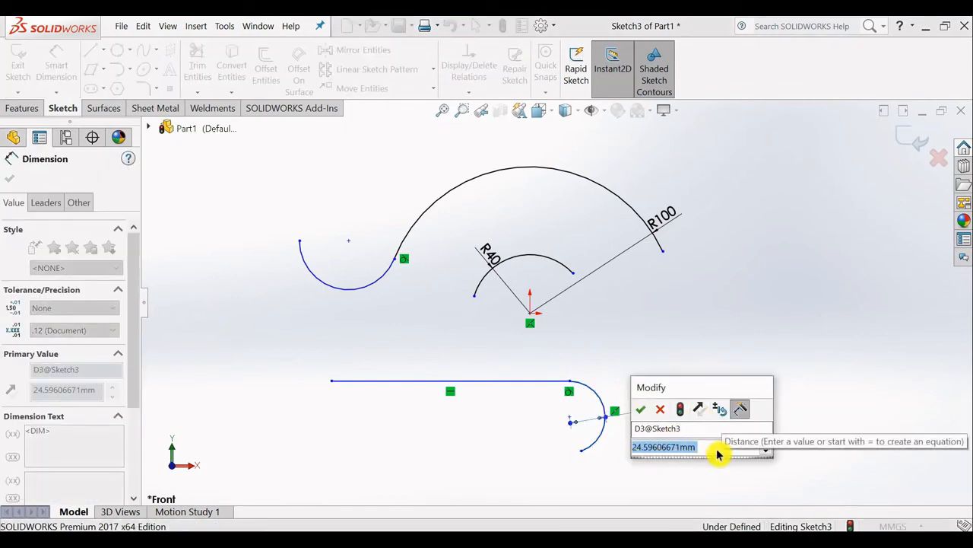
{"action": "type", "text": "25"}
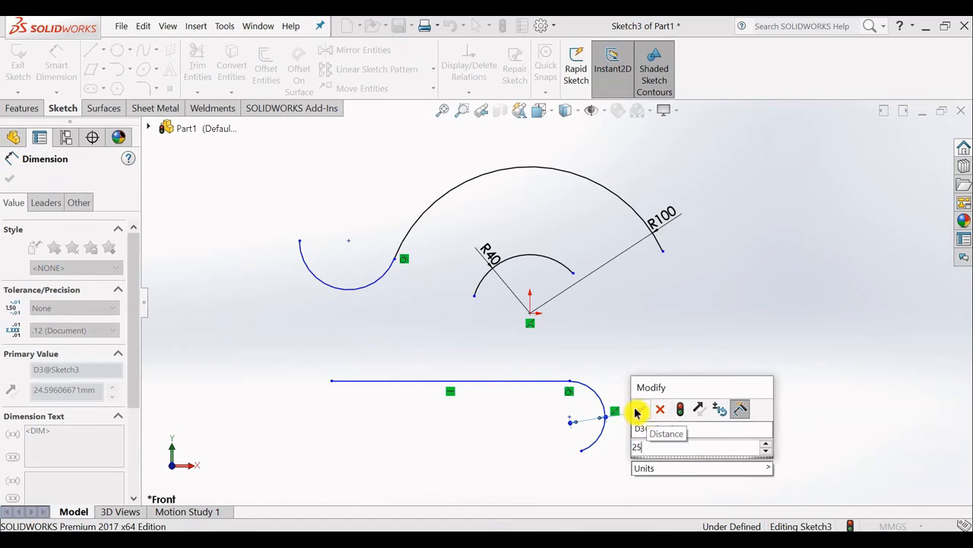
{"action": "left_click", "coordinate": [637, 411]}
{"action": "key", "text": "Escape"}
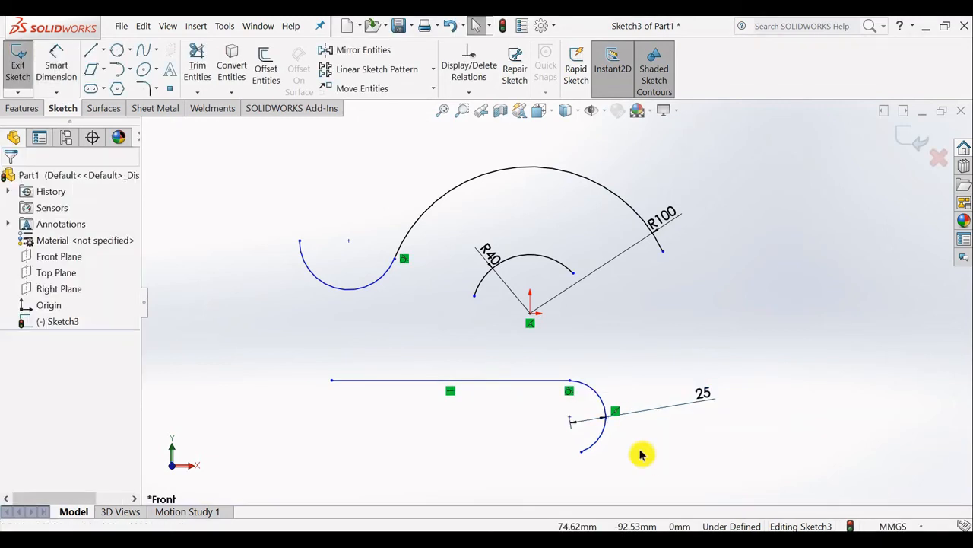
- Draw a 3 Point Arc of about 50 mm radius, bulging upward, in the empty space right of the outer R100 arc
{"action": "left_click", "coordinate": [131, 71]}
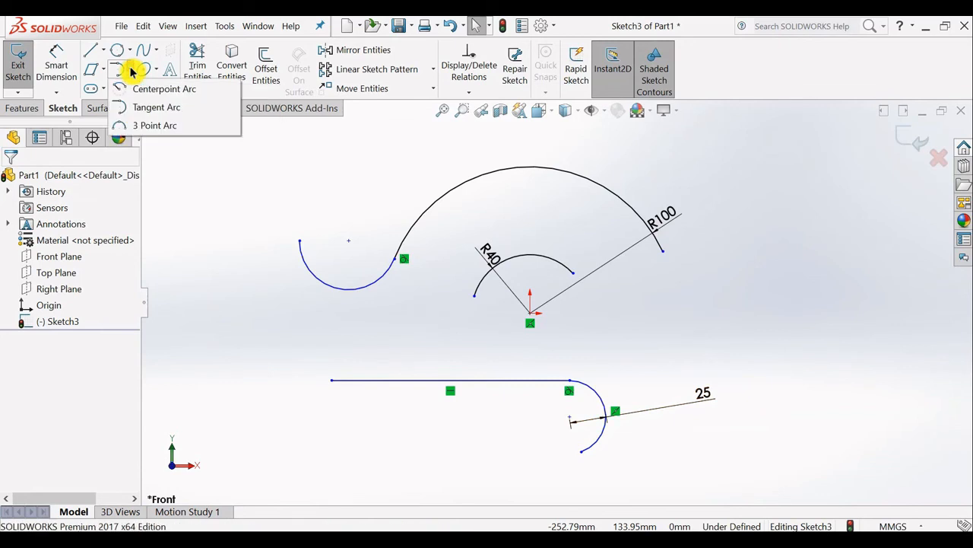
{"action": "left_click", "coordinate": [152, 128]}
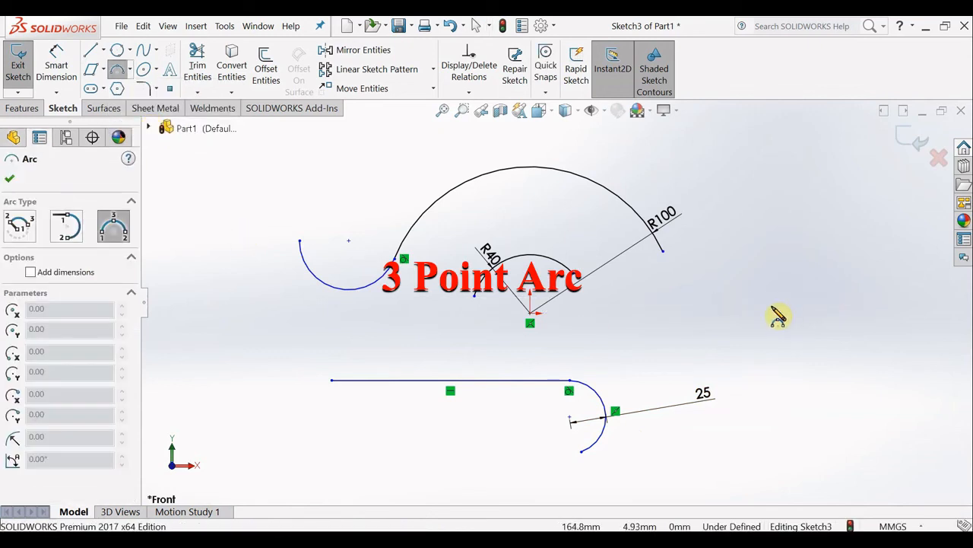
{"action": "left_click_drag", "start_coordinate": [763, 325], "coordinate": [912, 325]}
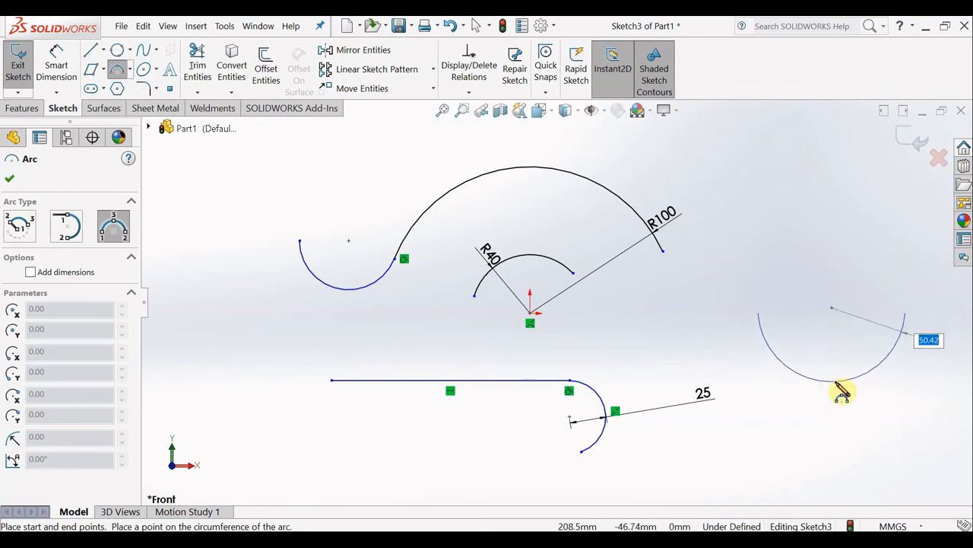
{"action": "left_click", "coordinate": [833, 245]}
{"action": "key", "text": "Escape"}
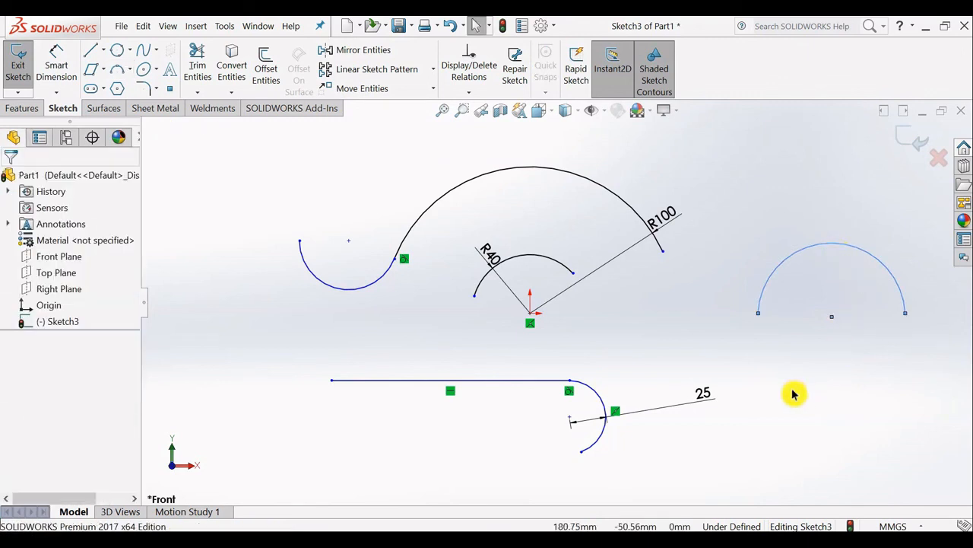
- Dimension the three-point arc's radius and set it to 60 mm
{"action": "right_click_drag", "start_coordinate": [791, 388], "coordinate": [795, 287]}
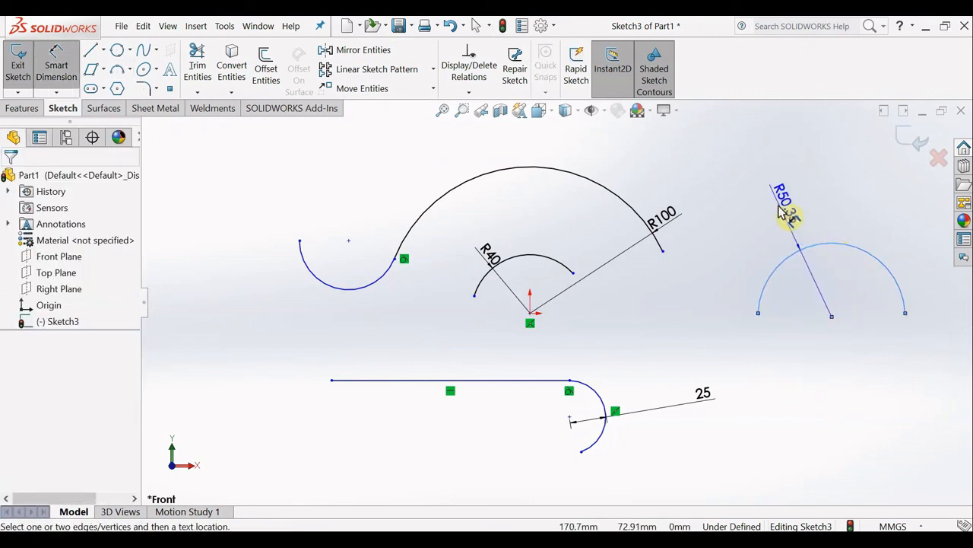
{"action": "left_click", "coordinate": [783, 214]}
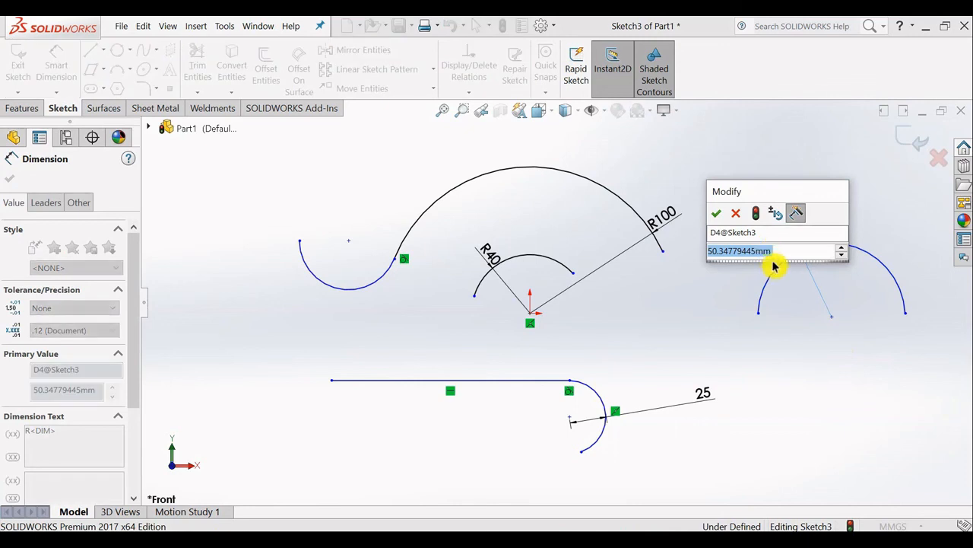
{"action": "type", "text": "5"}
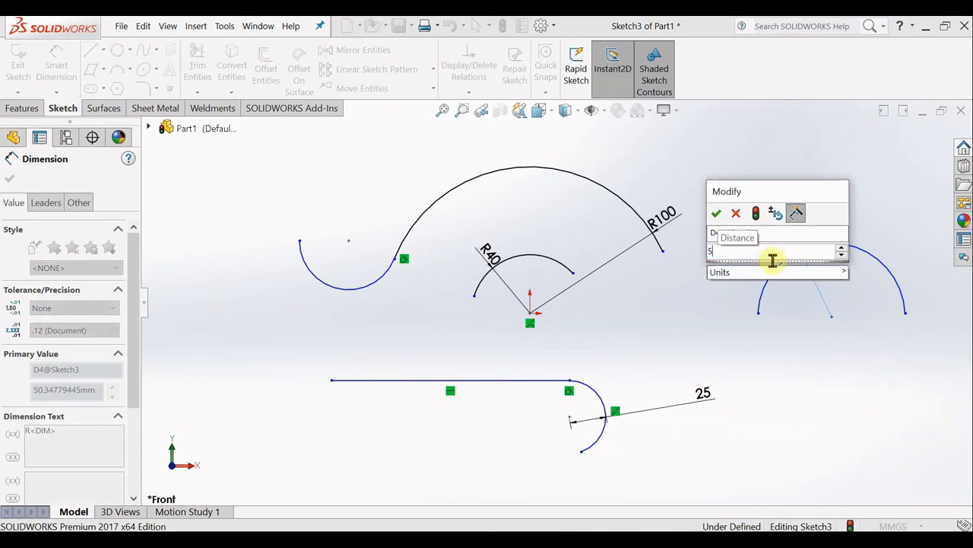
{"action": "key", "text": "BackSpace"}
{"action": "type", "text": "60"}
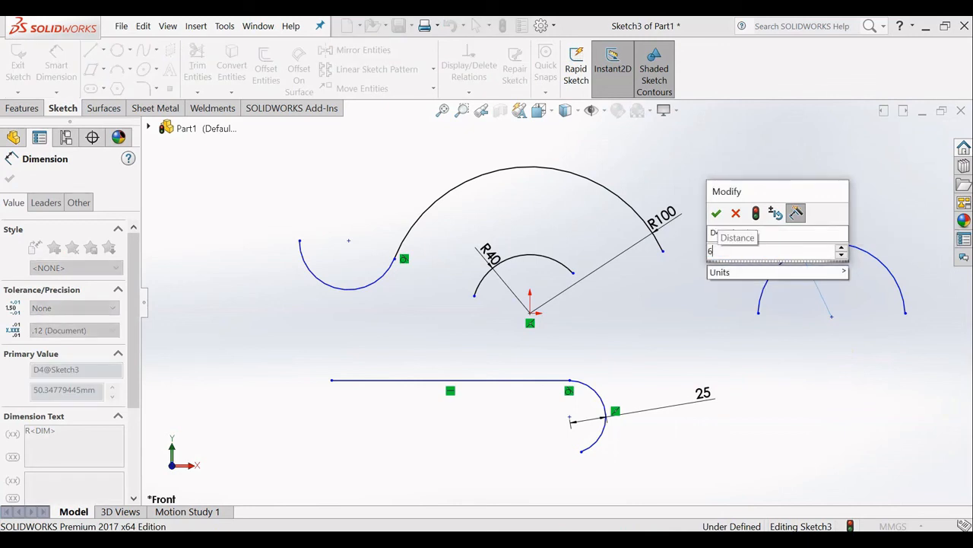
{"action": "left_click", "coordinate": [715, 216]}
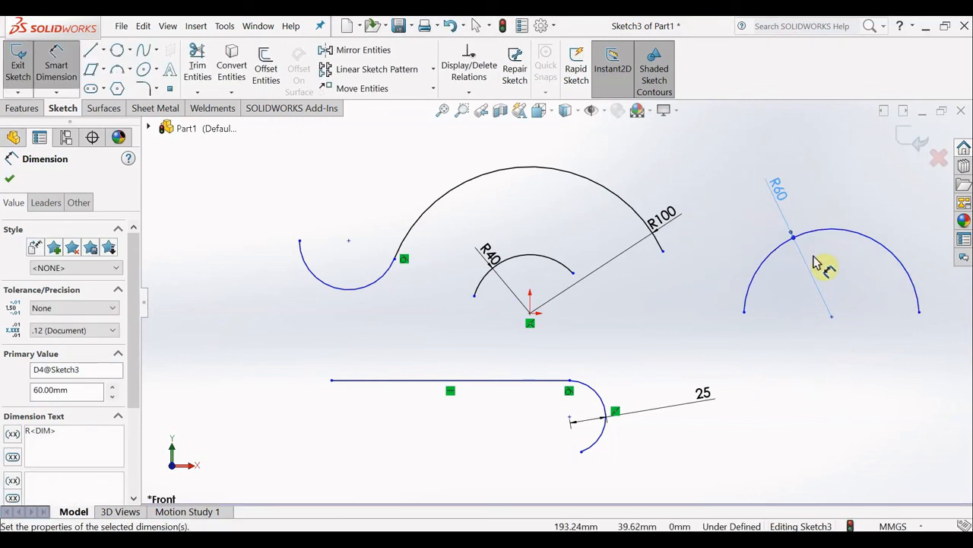
{"action": "key", "text": "Escape"}
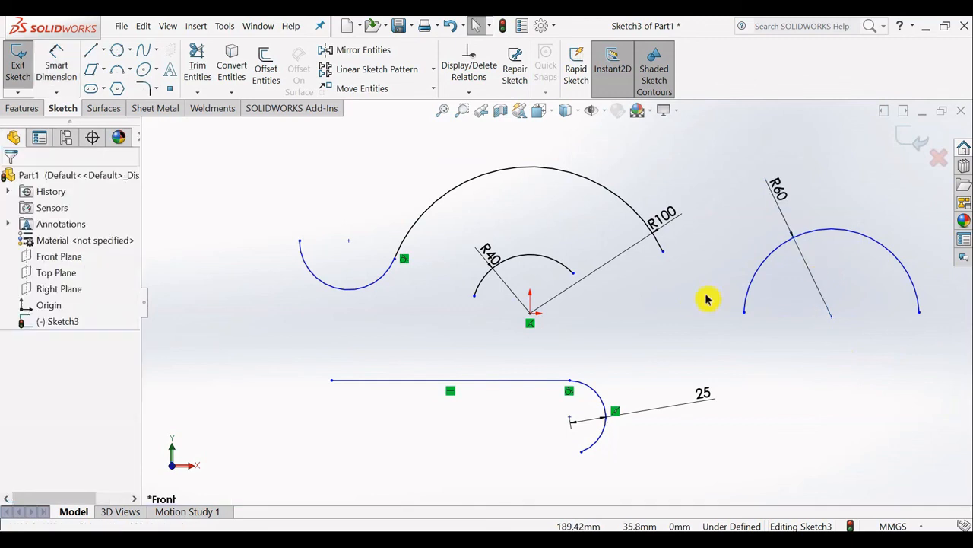